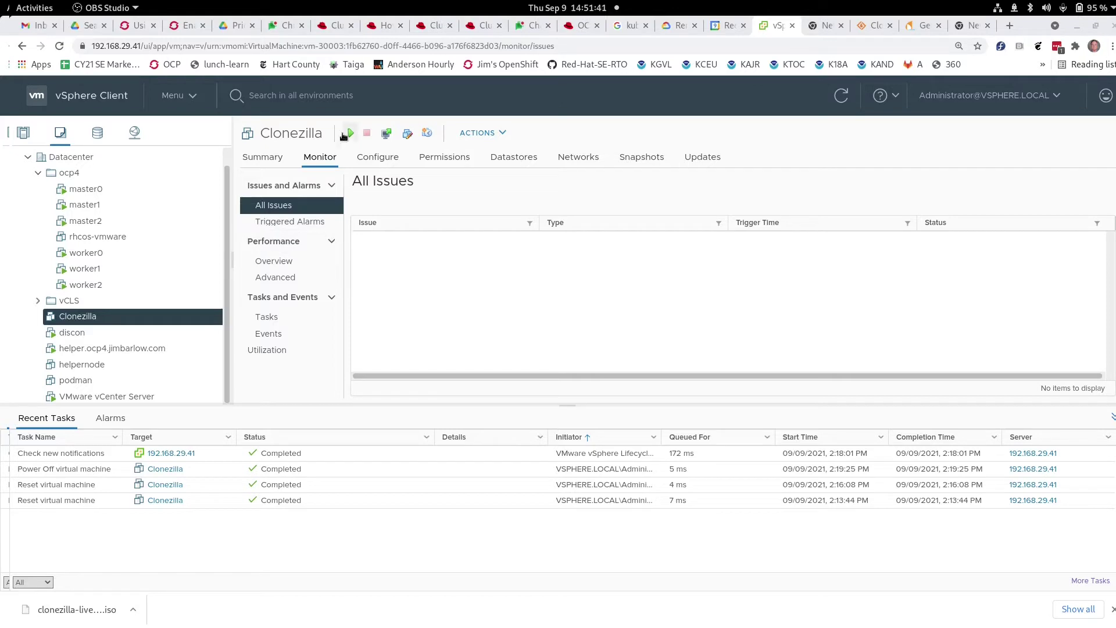
Power on the Clonezilla VM and open its Web Console in a new tab.
left_click(350, 134)
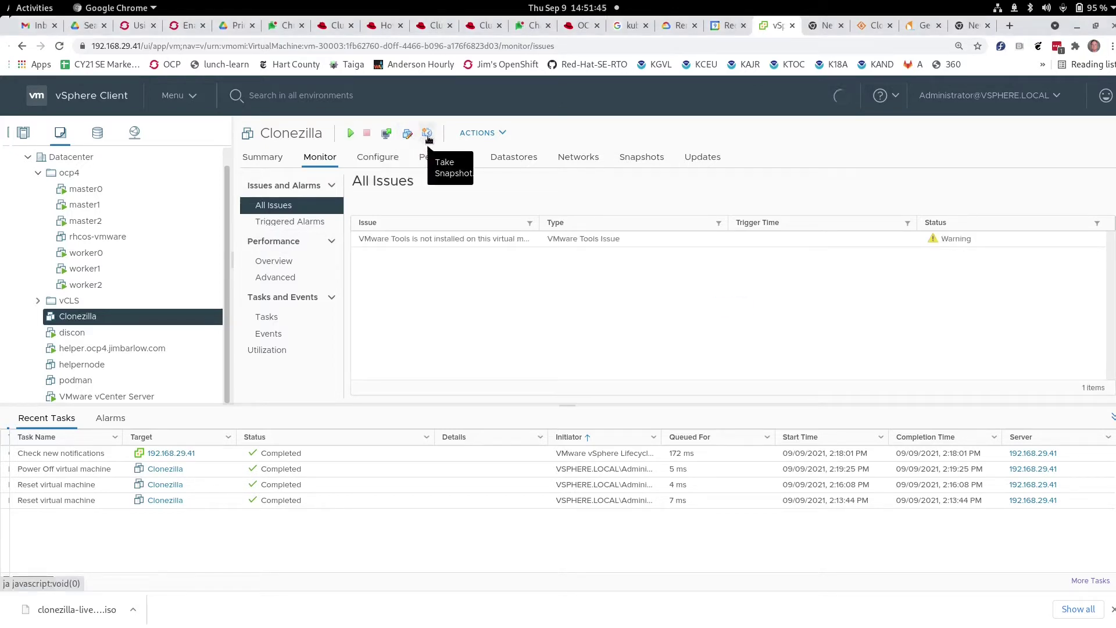
left_click(386, 134)
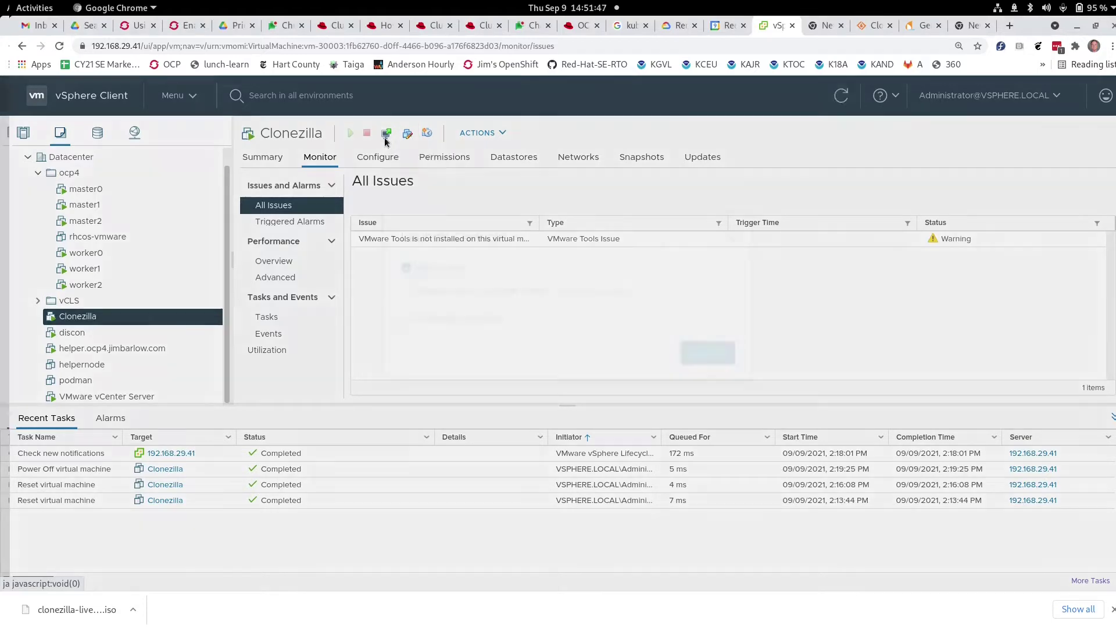
left_click(710, 395)
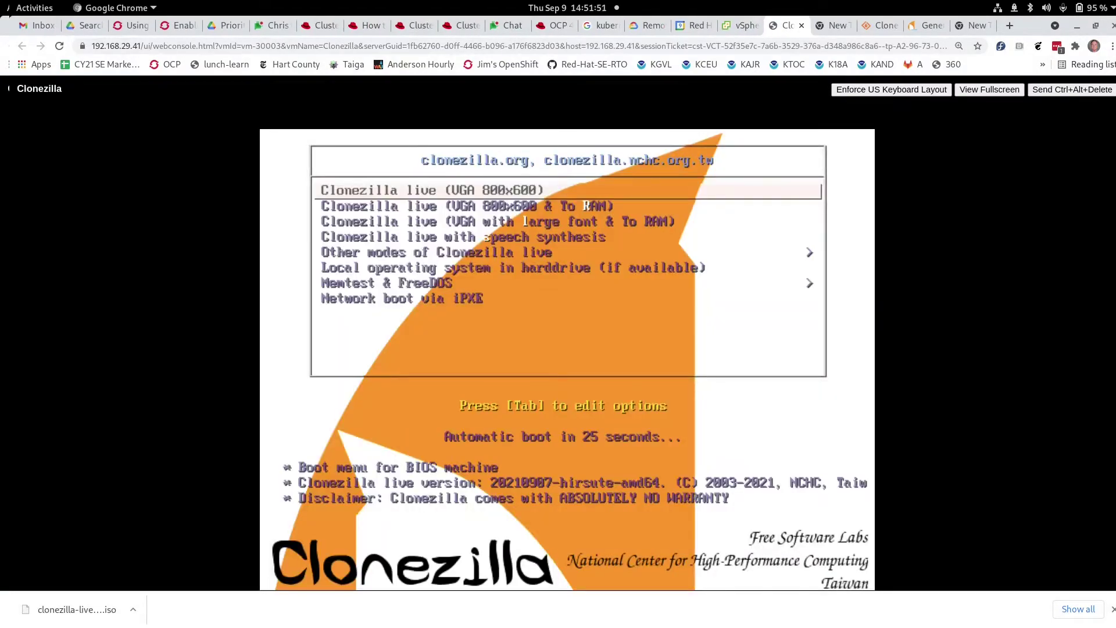
Stop the autoboot countdown and boot a Clonezilla live entry, keeping the US keyboard layout.
key("Down")
key("Down")
key("Down")
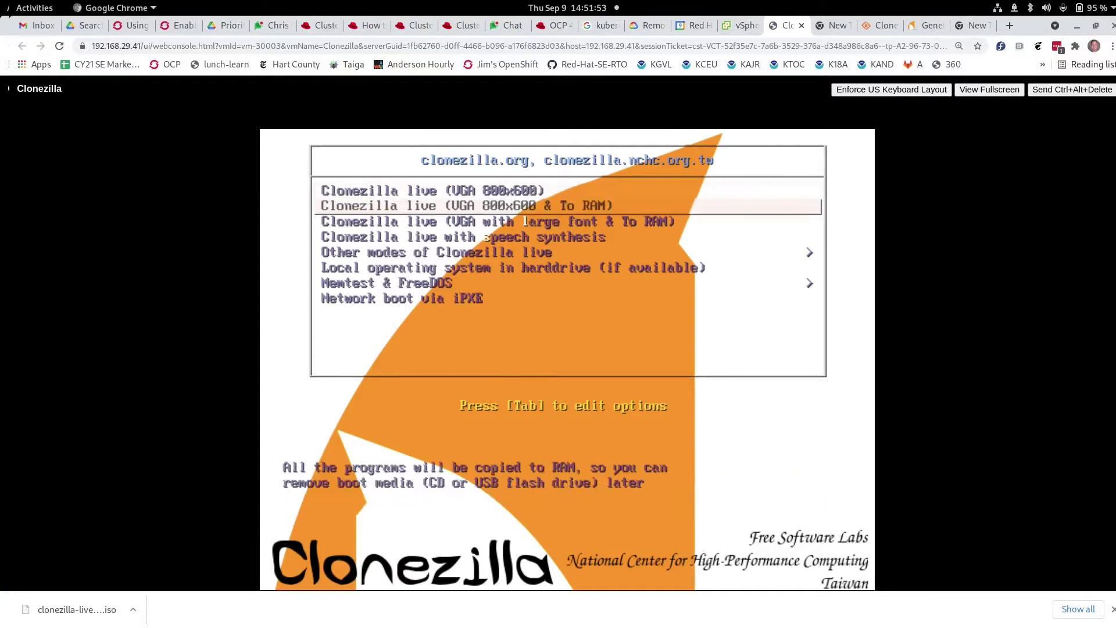
key("Down")
key("Down")
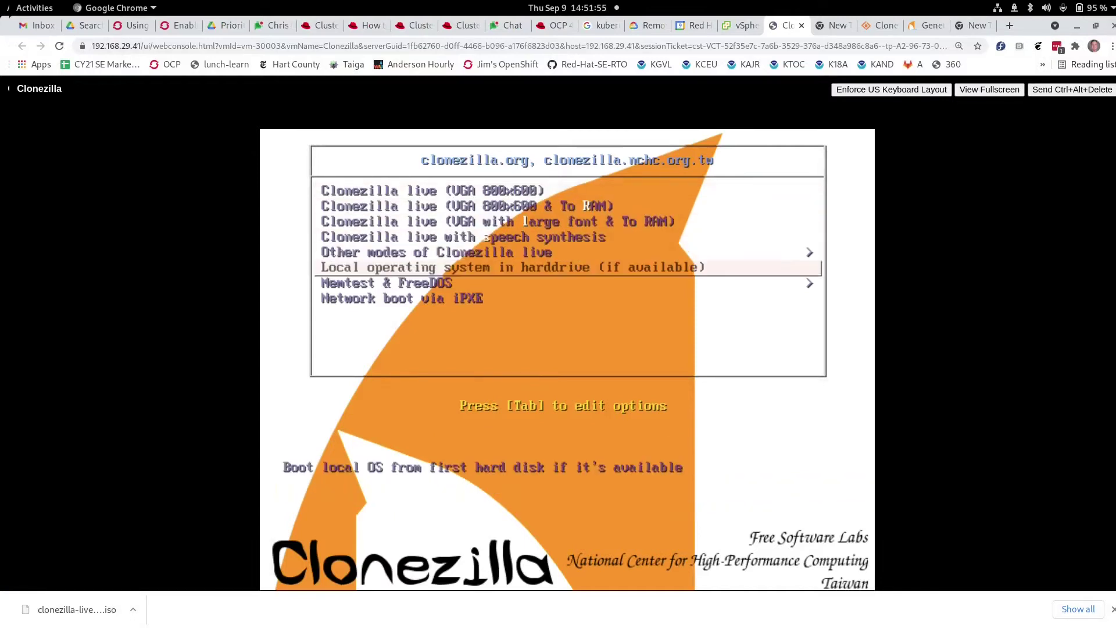
key("Up")
key("Up")
key("Up")
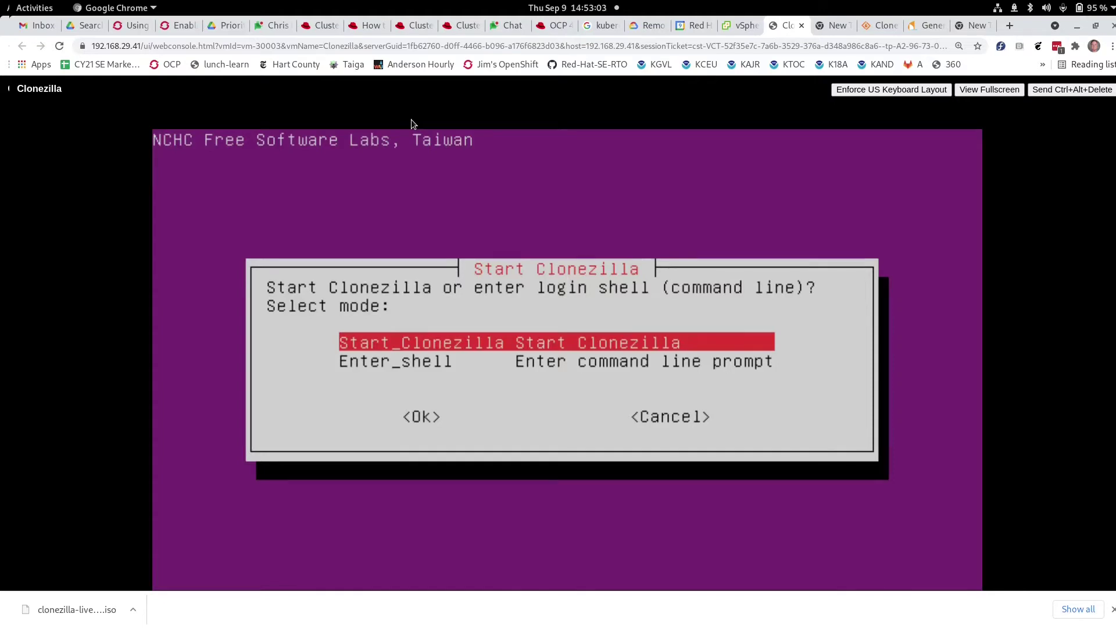
Enter the command-line shell and become root with sudo -s.
key("Down")
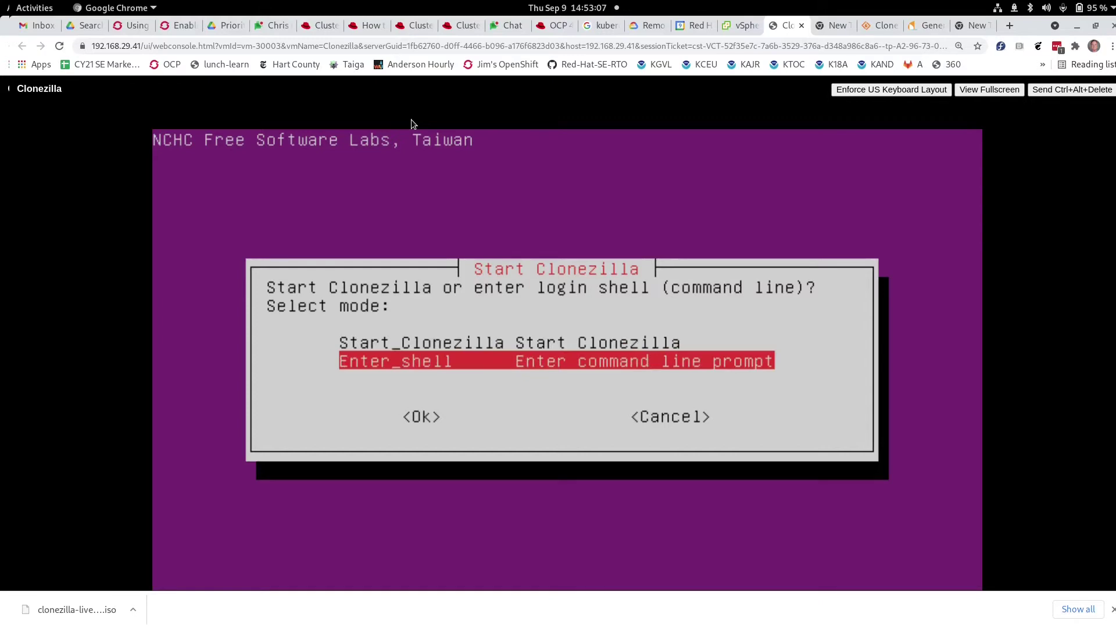
key("Return")
type("suo -i")
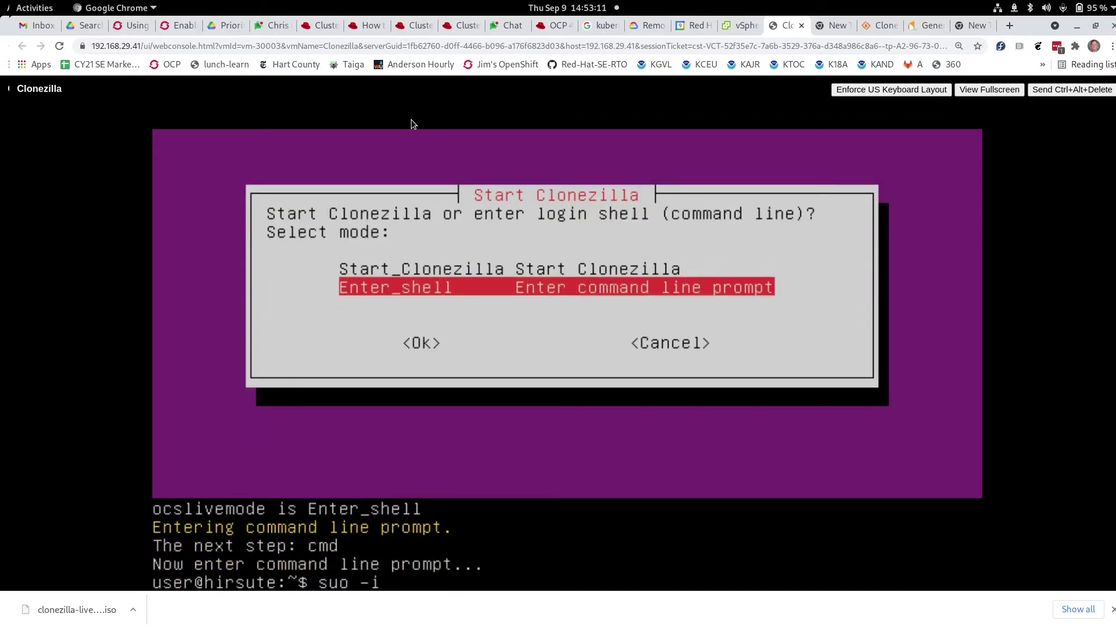
left_click(1111, 609)
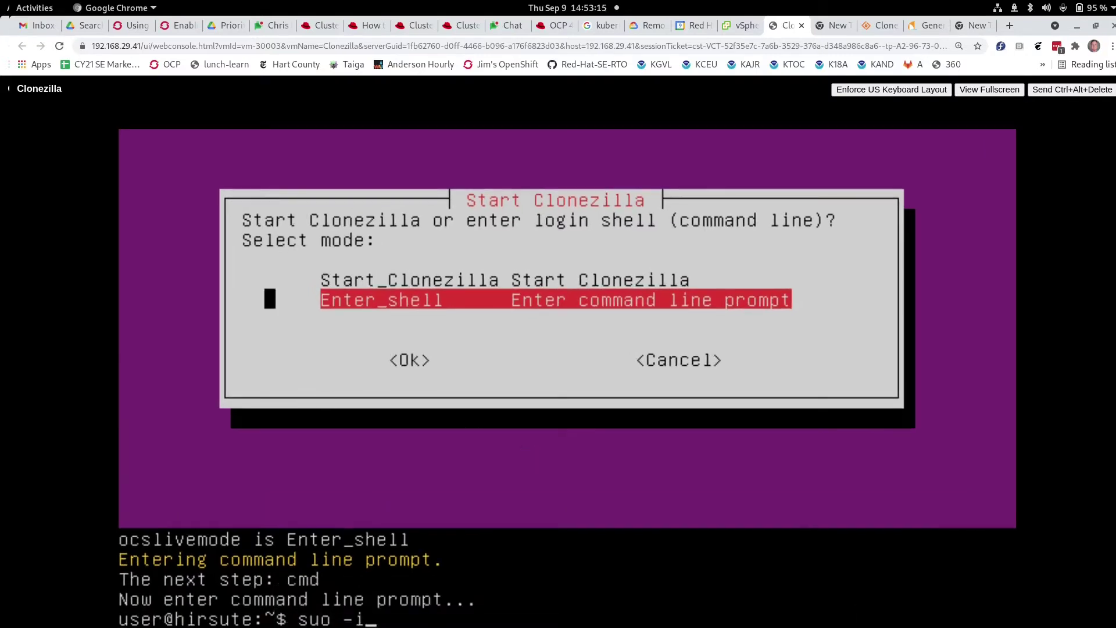
key("BackSpace")
key("BackSpace")
key("BackSpace")
key("BackSpace")
type("do -s")
key("Return")
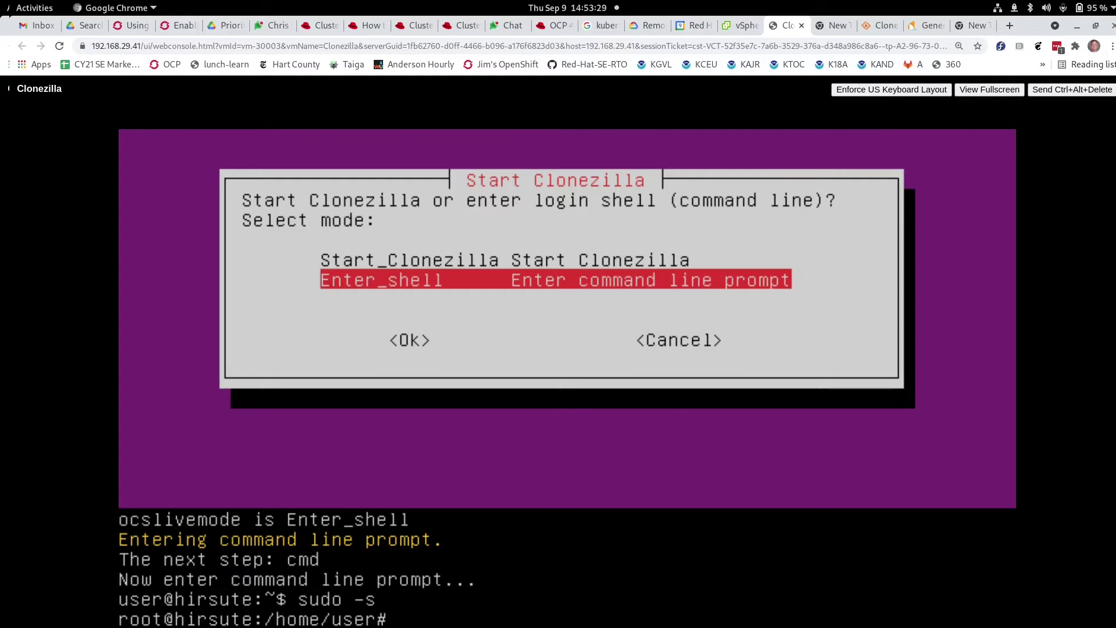
List /dev/sd* to confirm /dev/sda is the only disk, then start fdisk /dev/sda.
type("/dev/sd*")
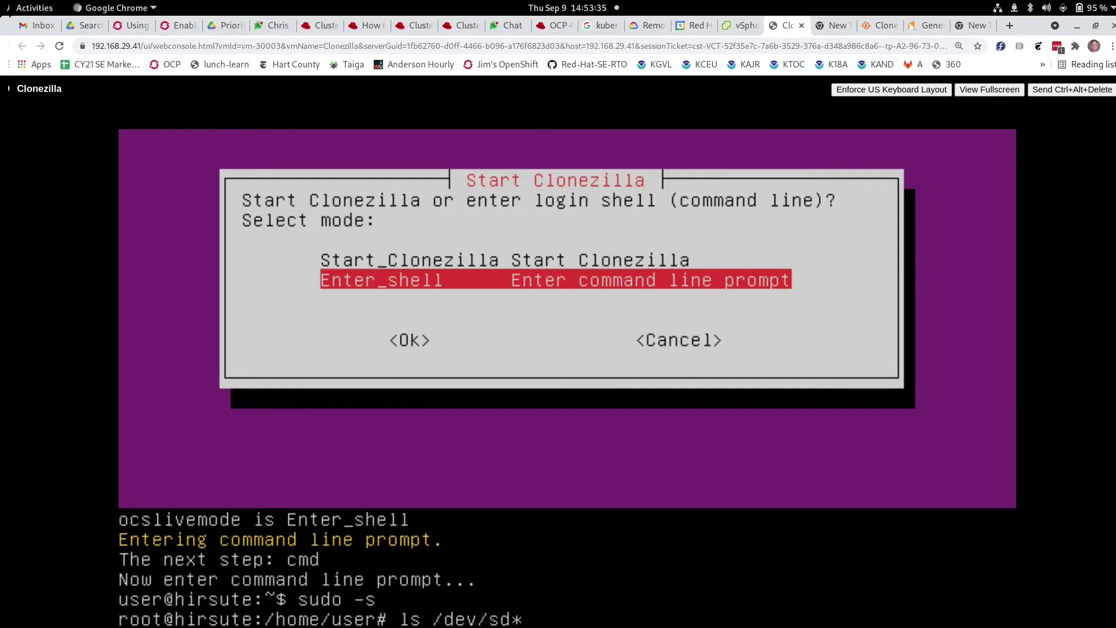
key("Return")
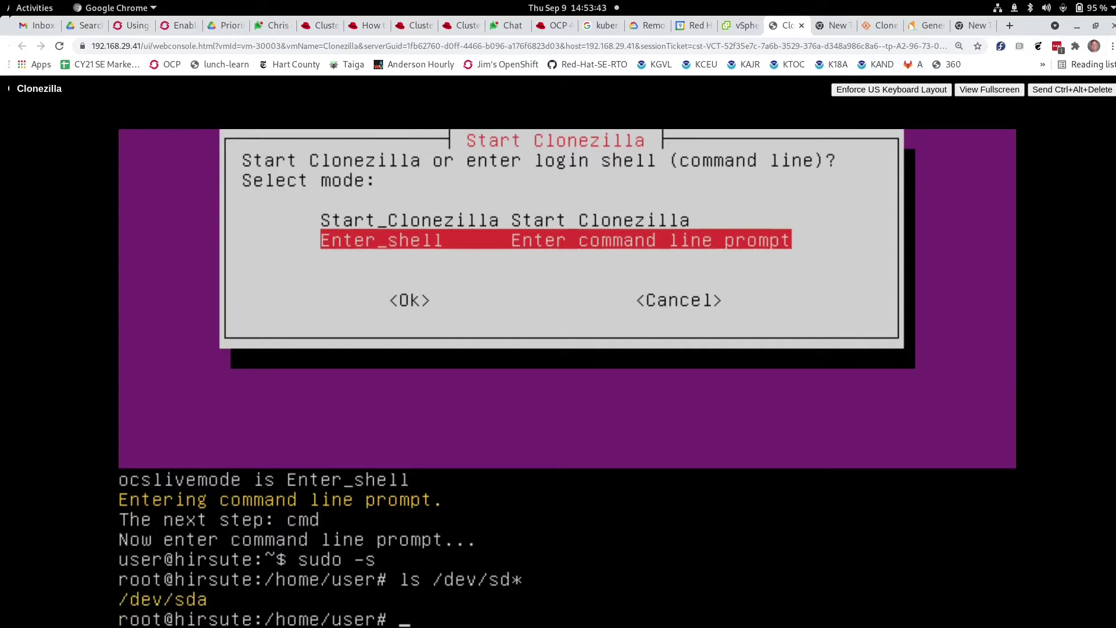
type("fdisk /dev/sda")
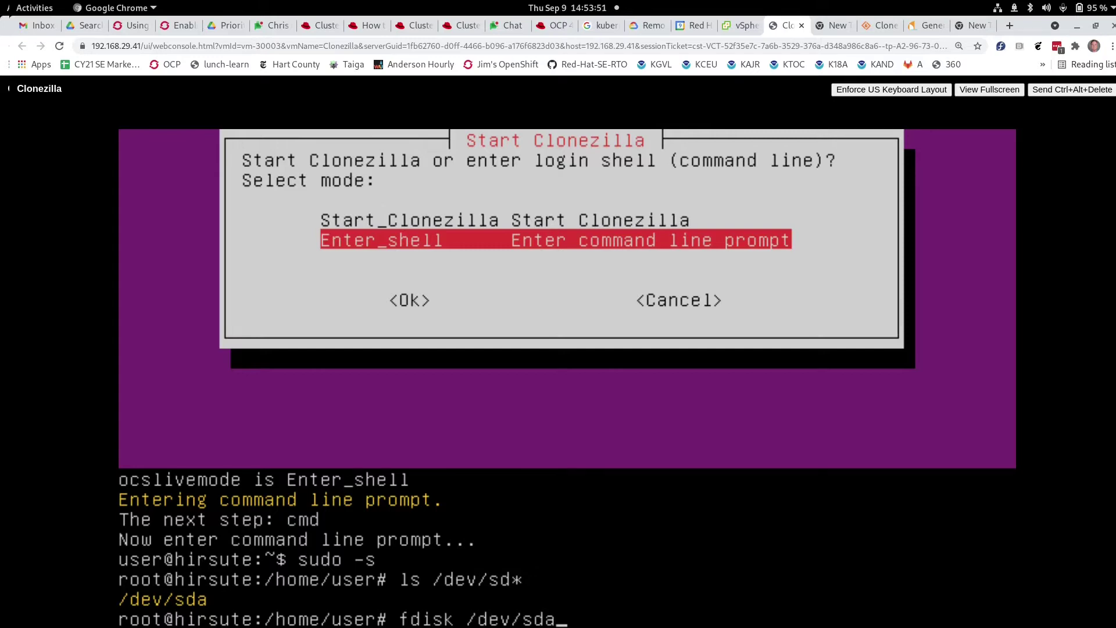
key("Return")
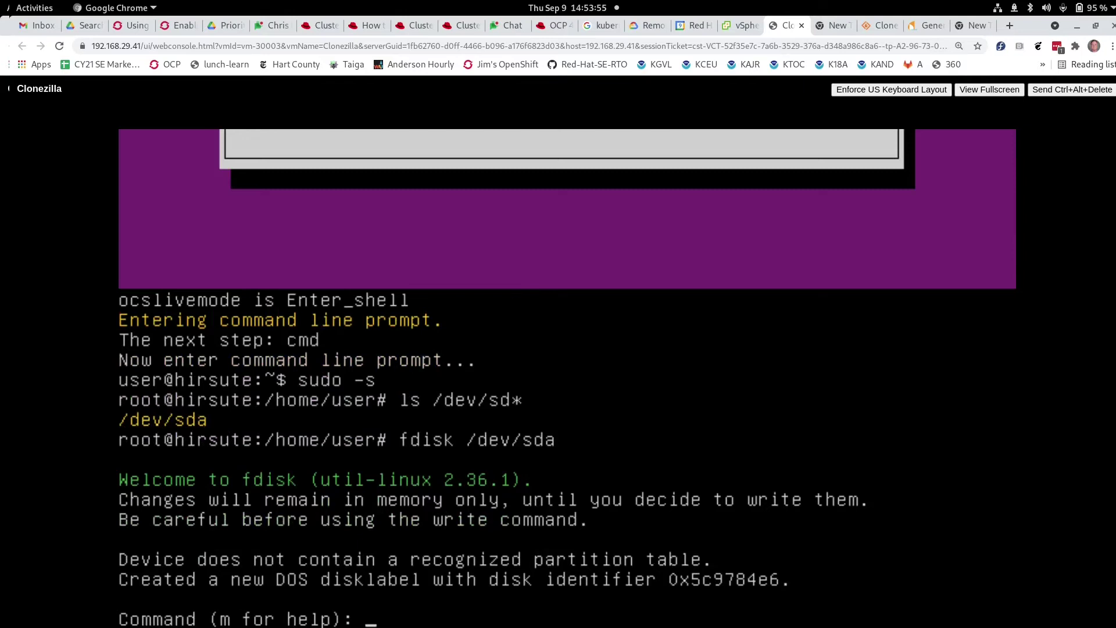
Create primary partition 1 spanning the whole 200 GiB disk and write the table.
key("Return")
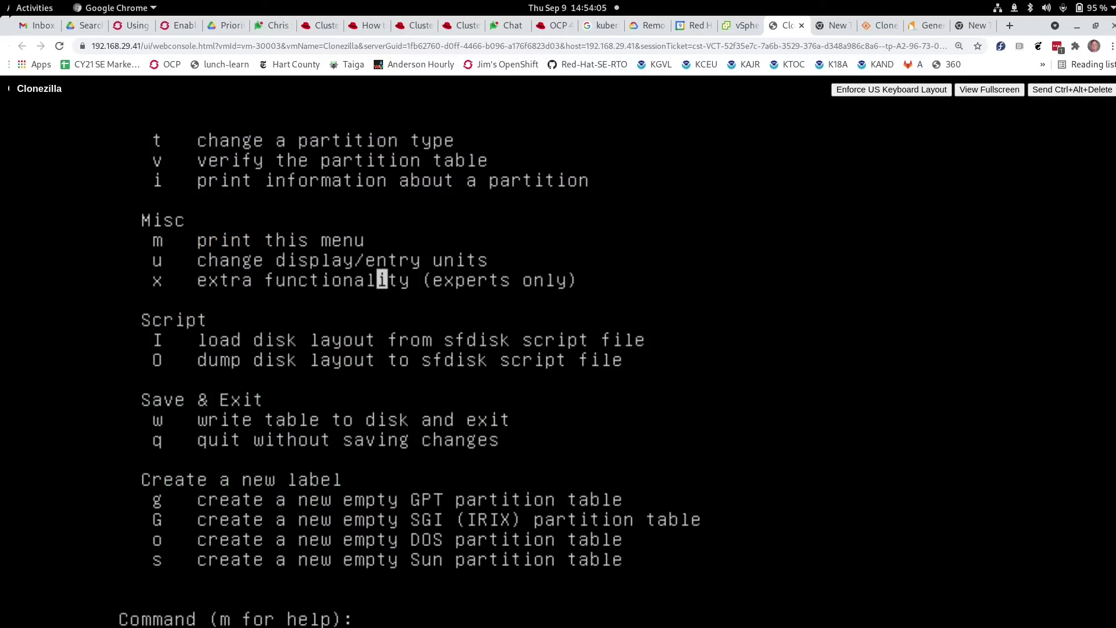
type("q")
key("Return")
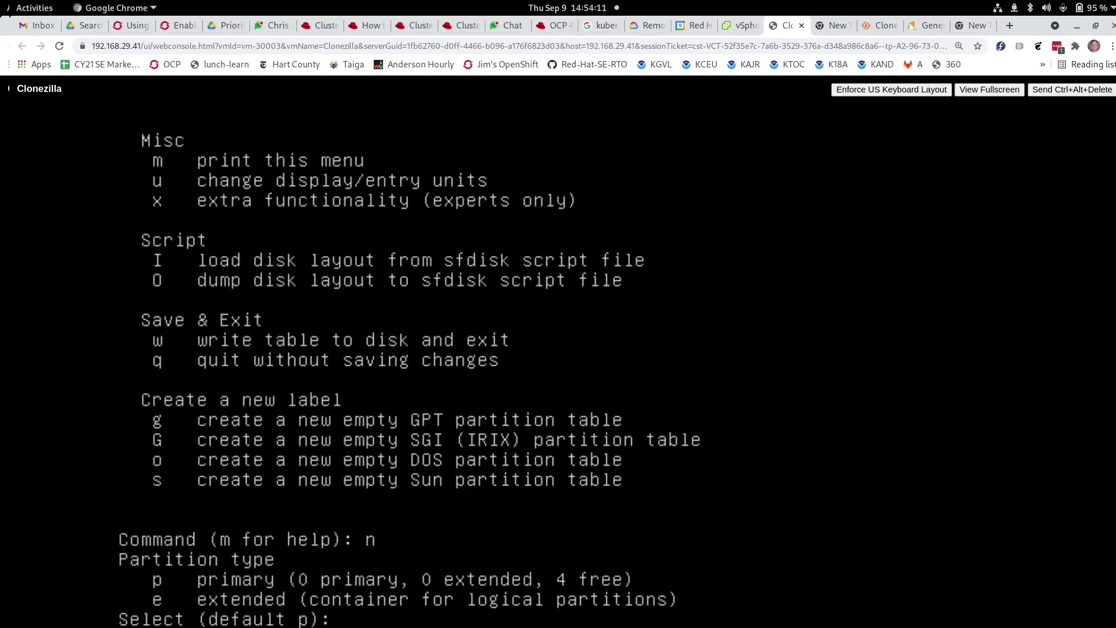
type("p")
key("Return")
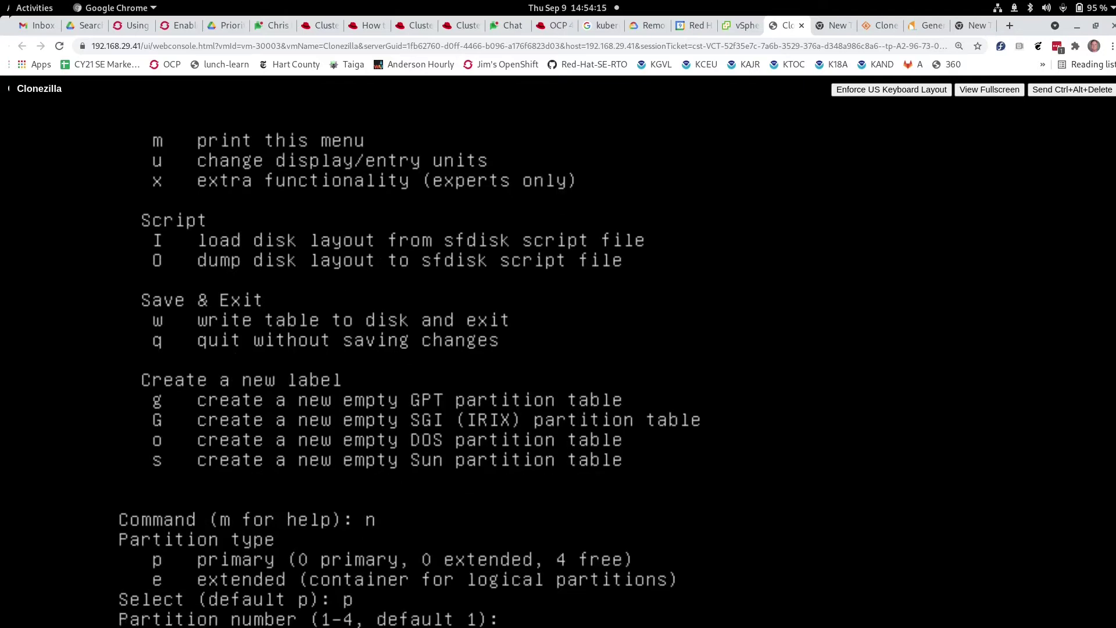
key("Return")
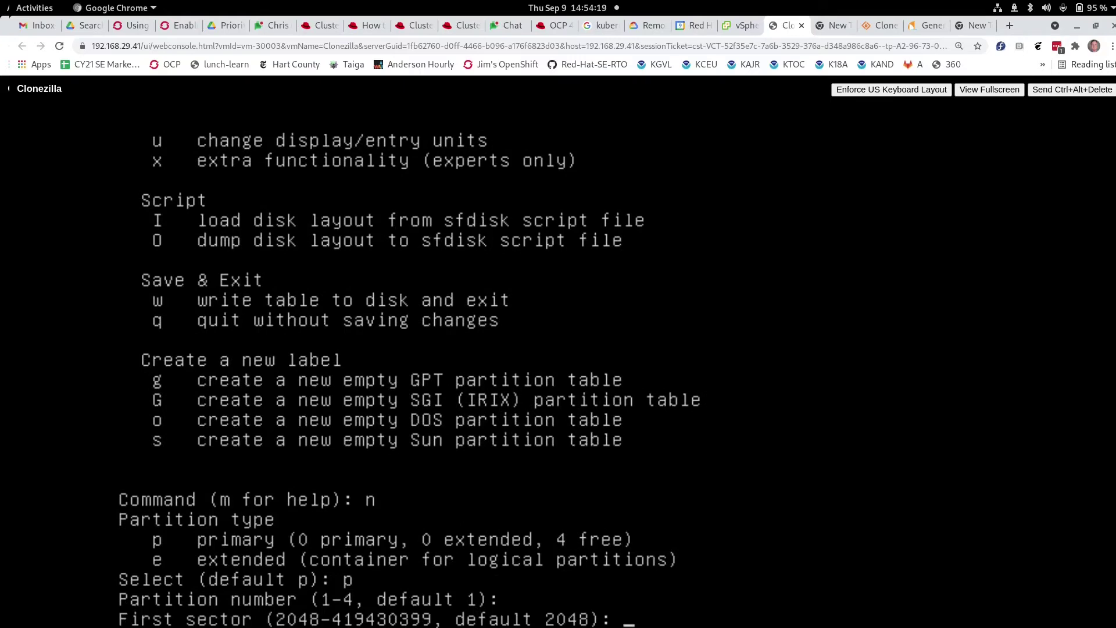
key("Return")
key("Return")
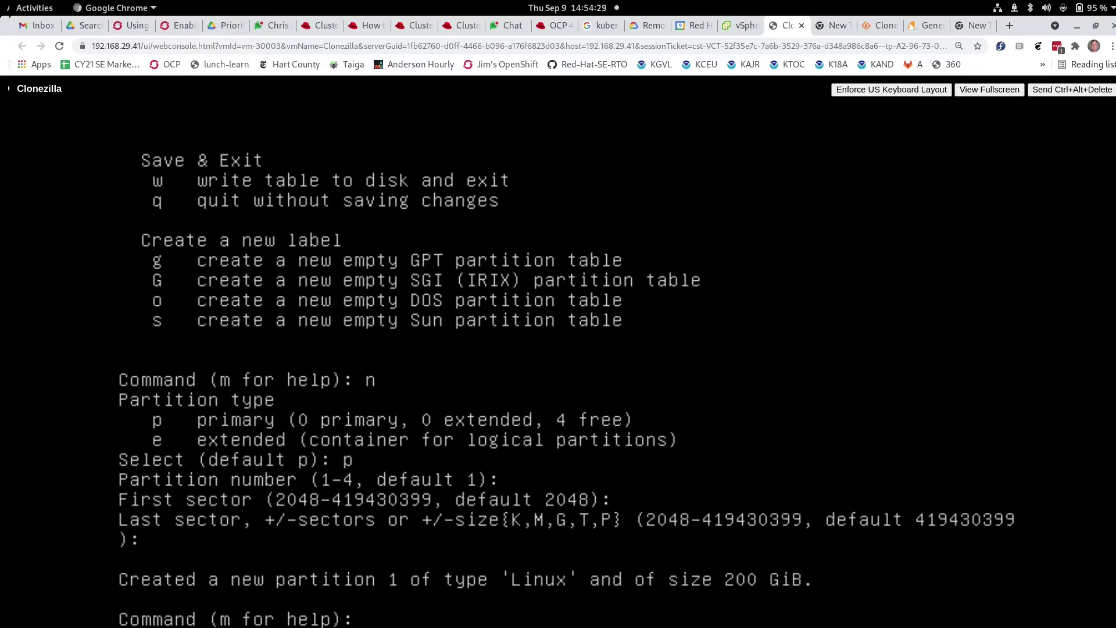
type("w")
key("Return")
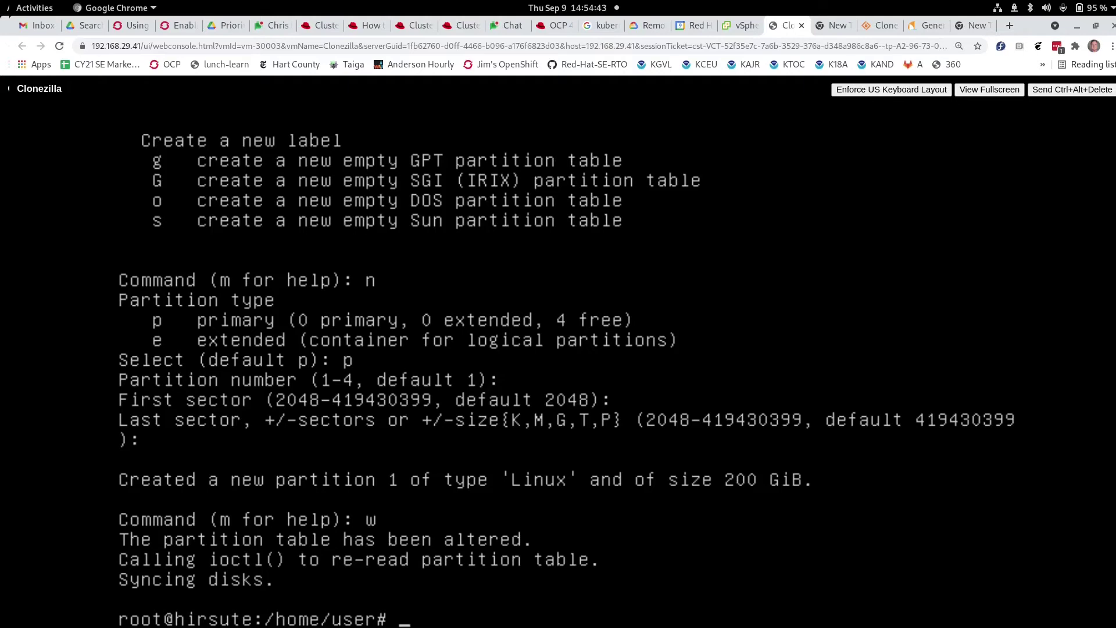
Confirm /dev/sda1 exists, then format it as XFS with mkfs -t xfs.
type("ls /dev/sd*")
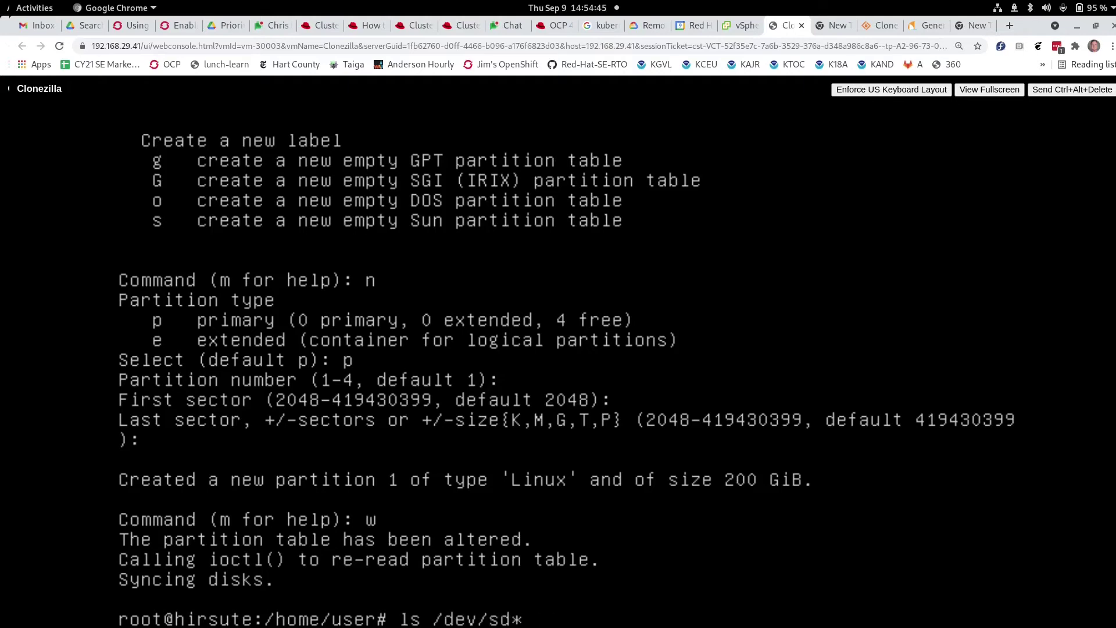
key("Return")
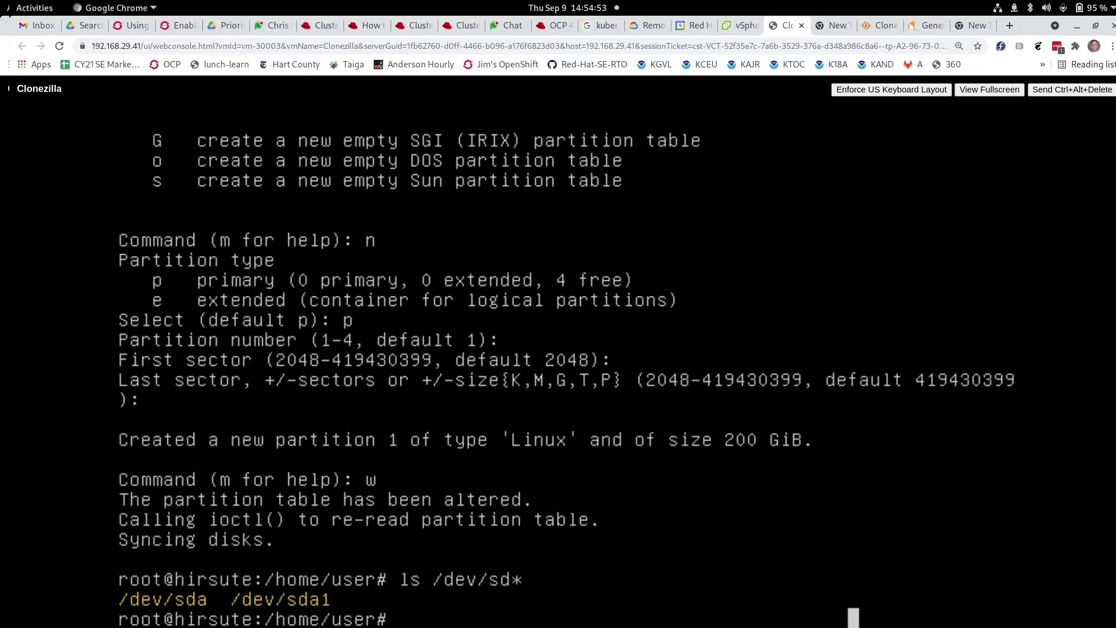
type("mkfs -t xfs")
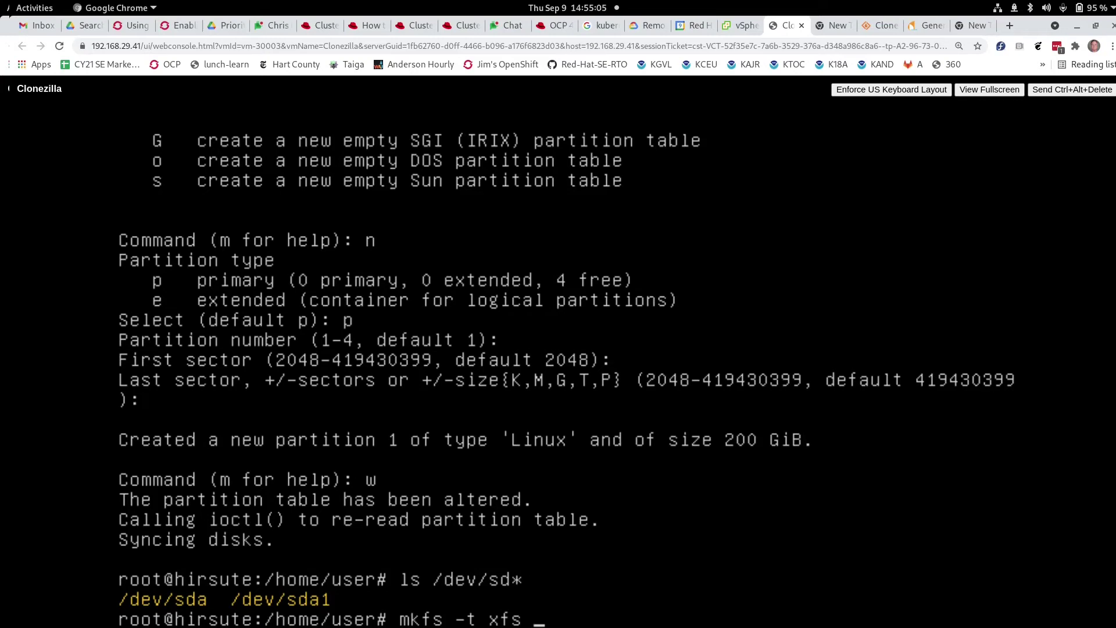
type("/dev/sda1")
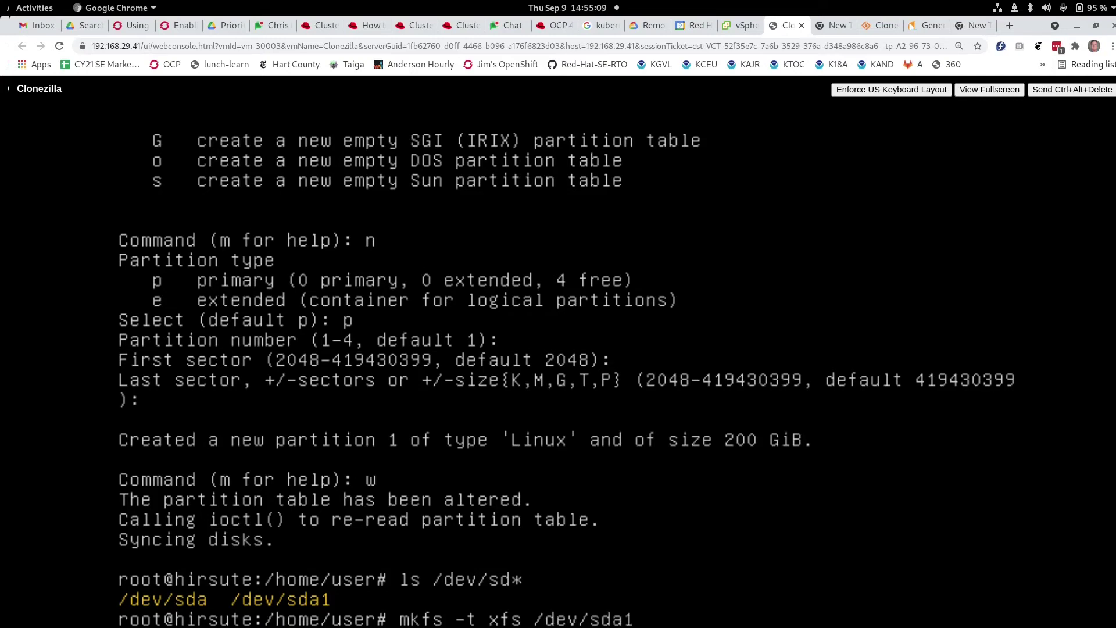
key("Return")
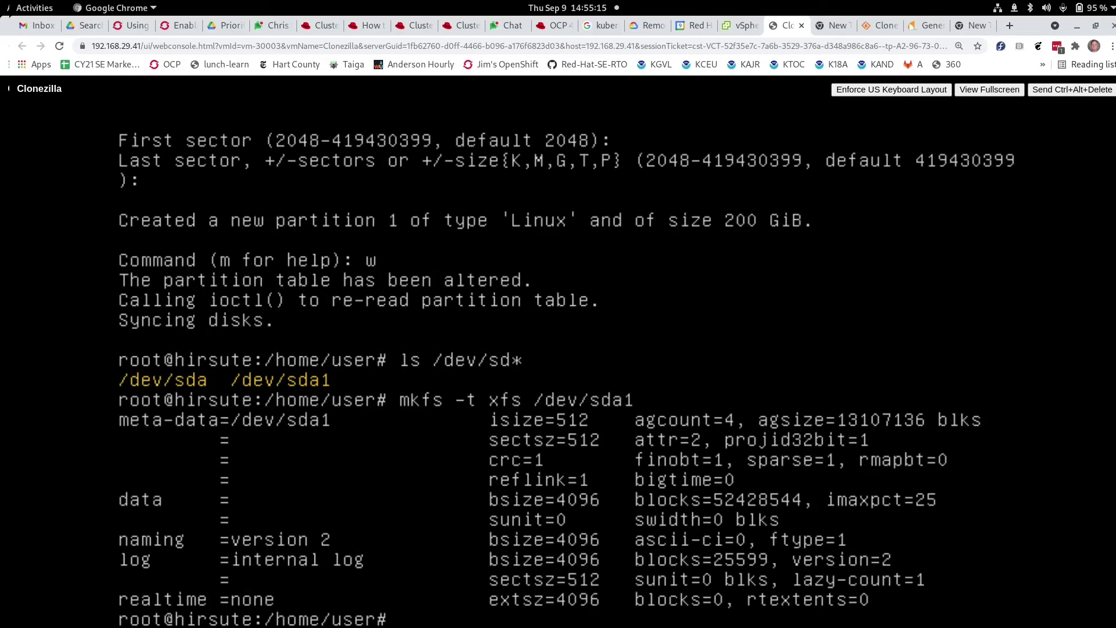
Exit the root and user shells back to the Start Clonezilla prompt.
type("exit")
key("Return")
type("exit")
key("Return")
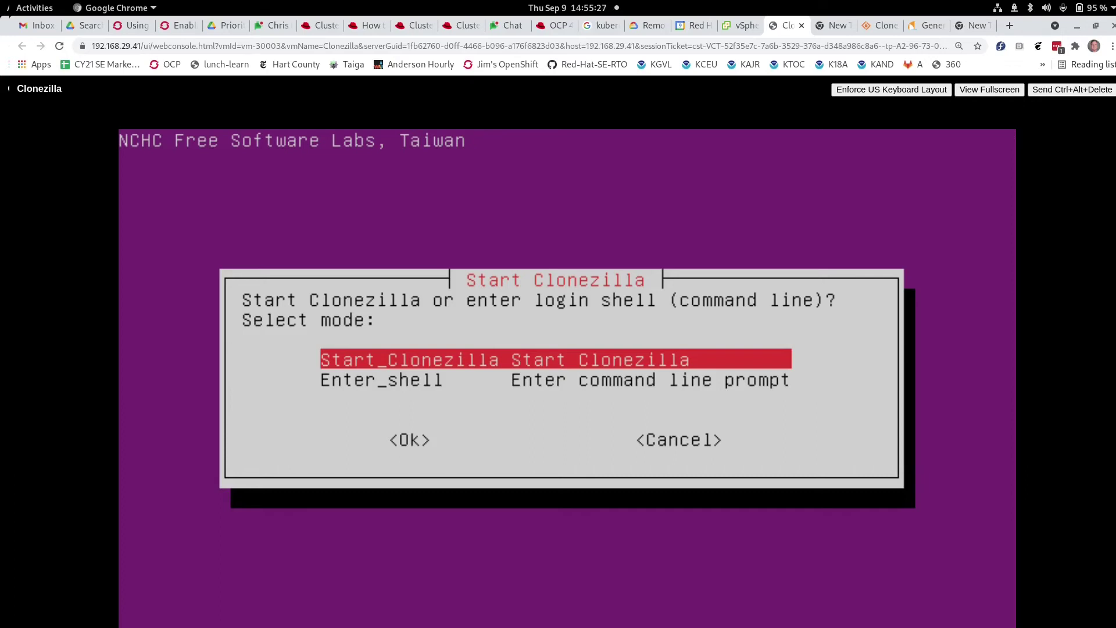
Open a root shell and check that /home/partimag is empty.
key("Down")
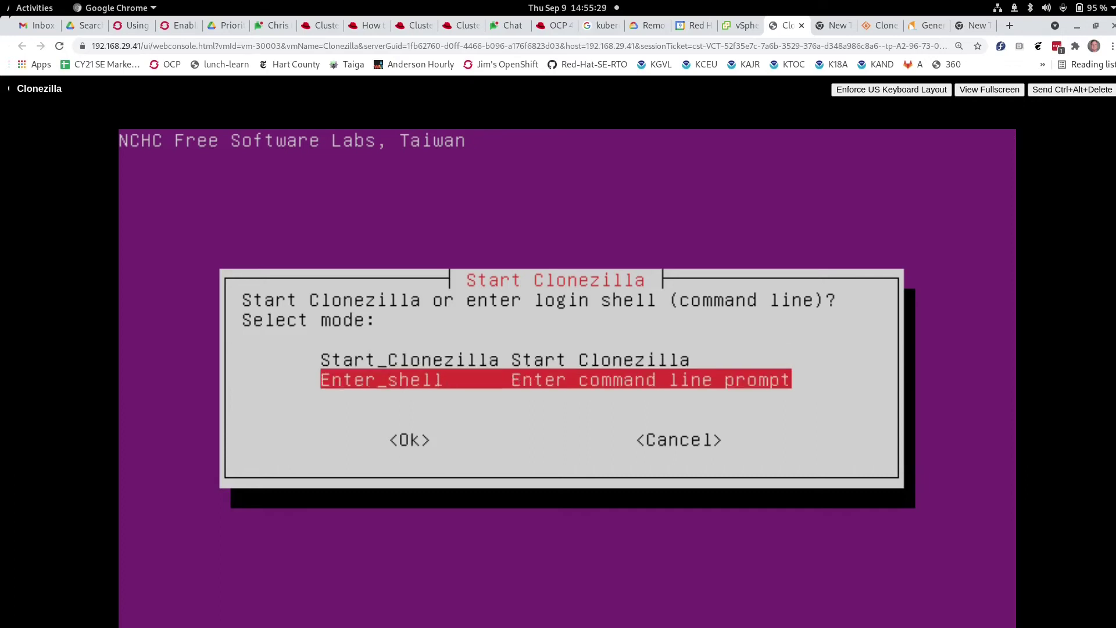
key("Return")
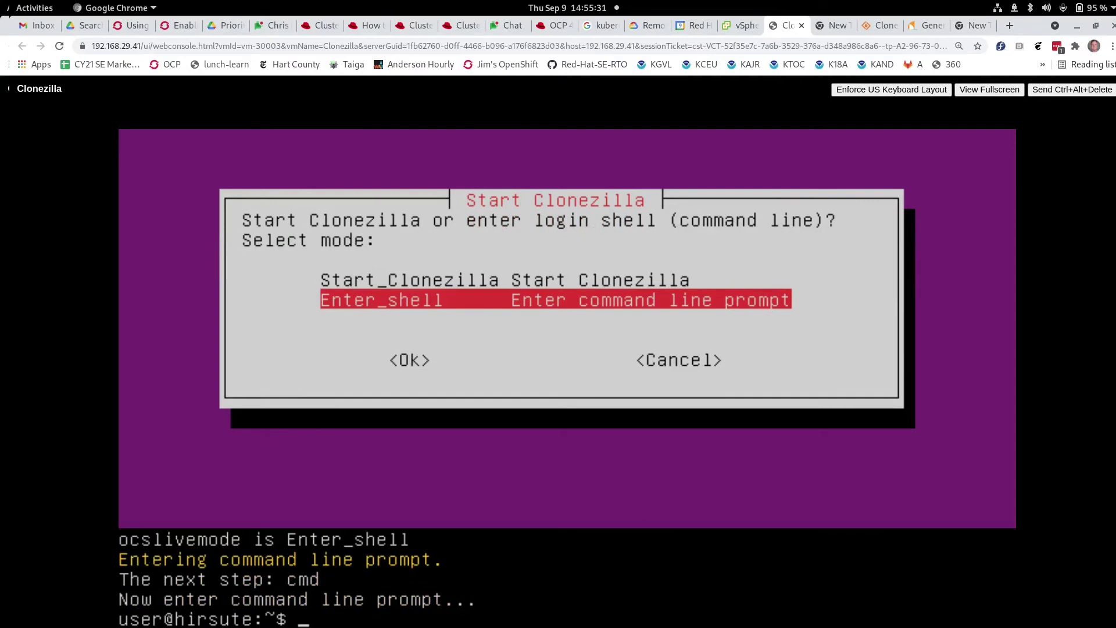
type("sudo -s")
key("Return")
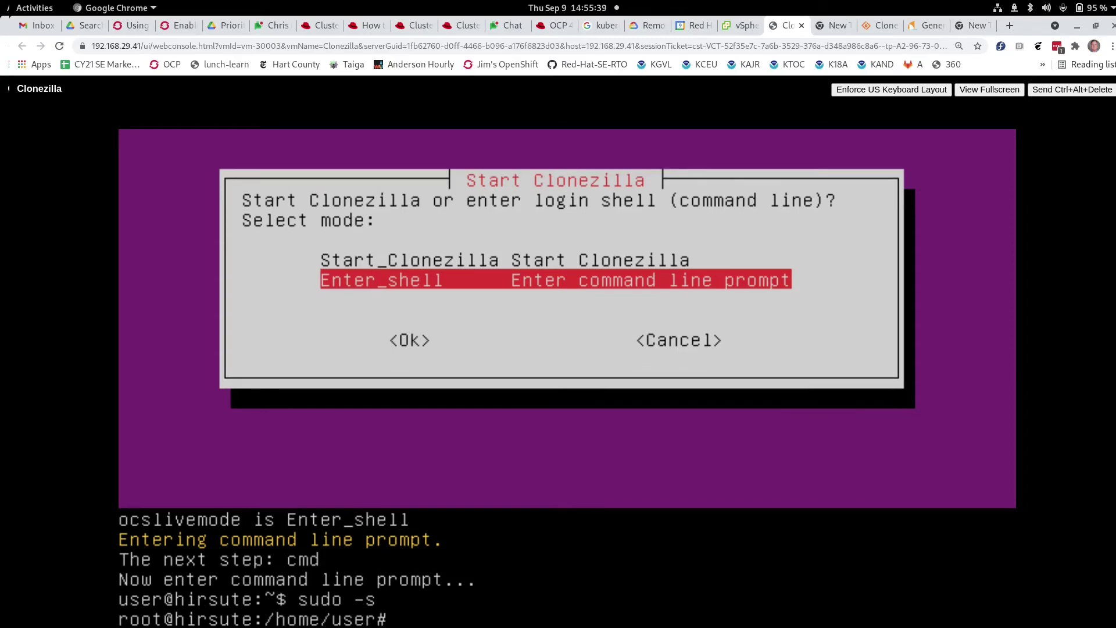
type("ls -l /home/")
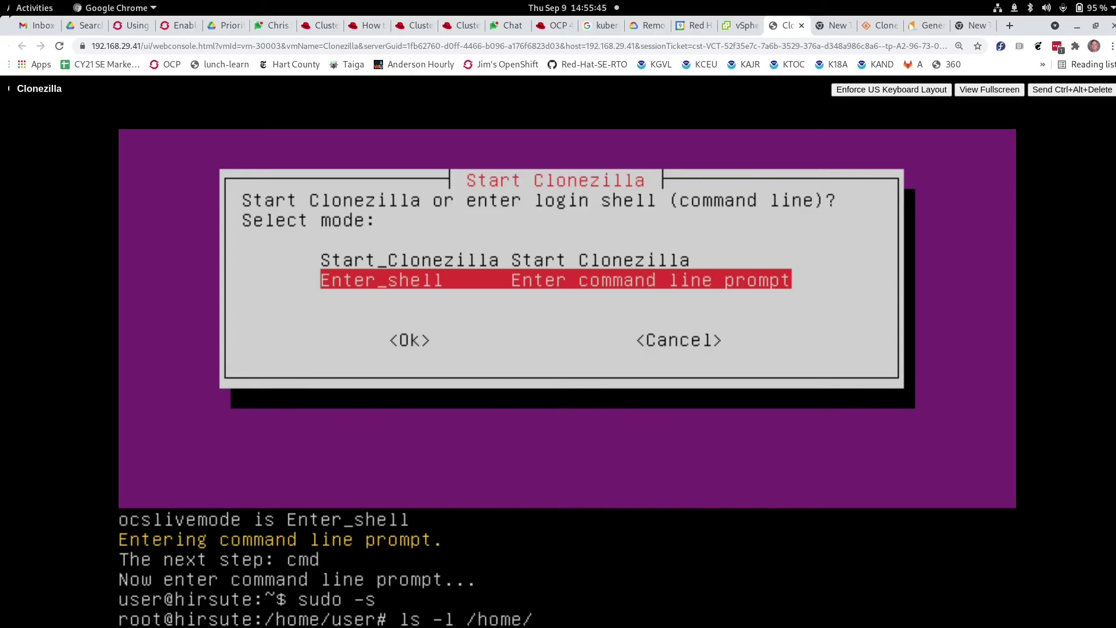
type("partimag")
key("Return")
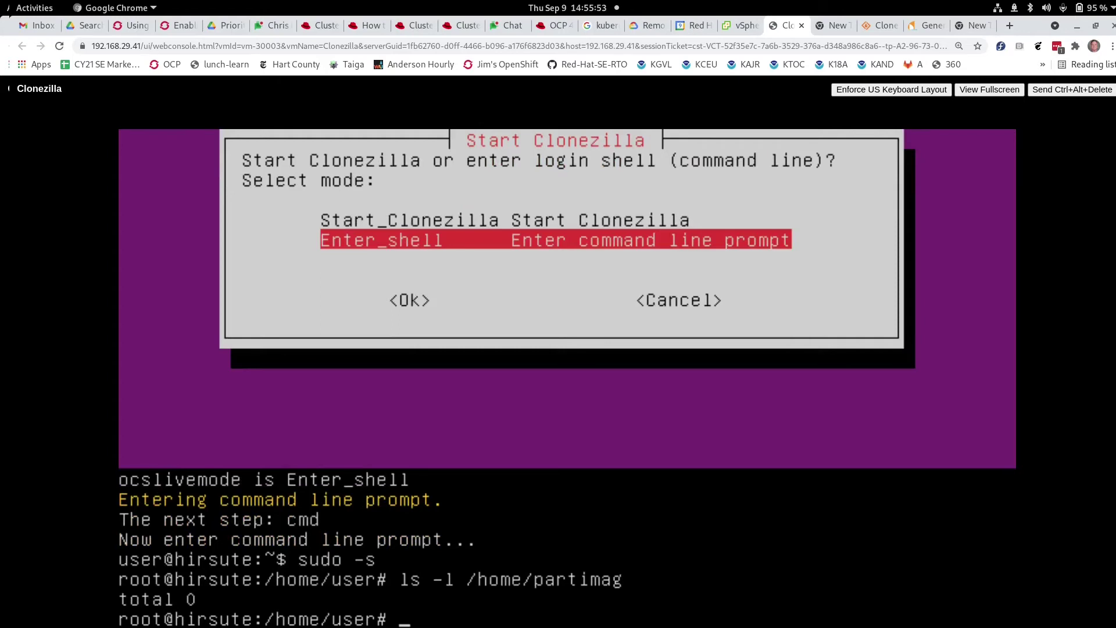
Mount /dev/sda1 as XFS on /home/partimag and verify it in the mount list.
type("mount -t xf")
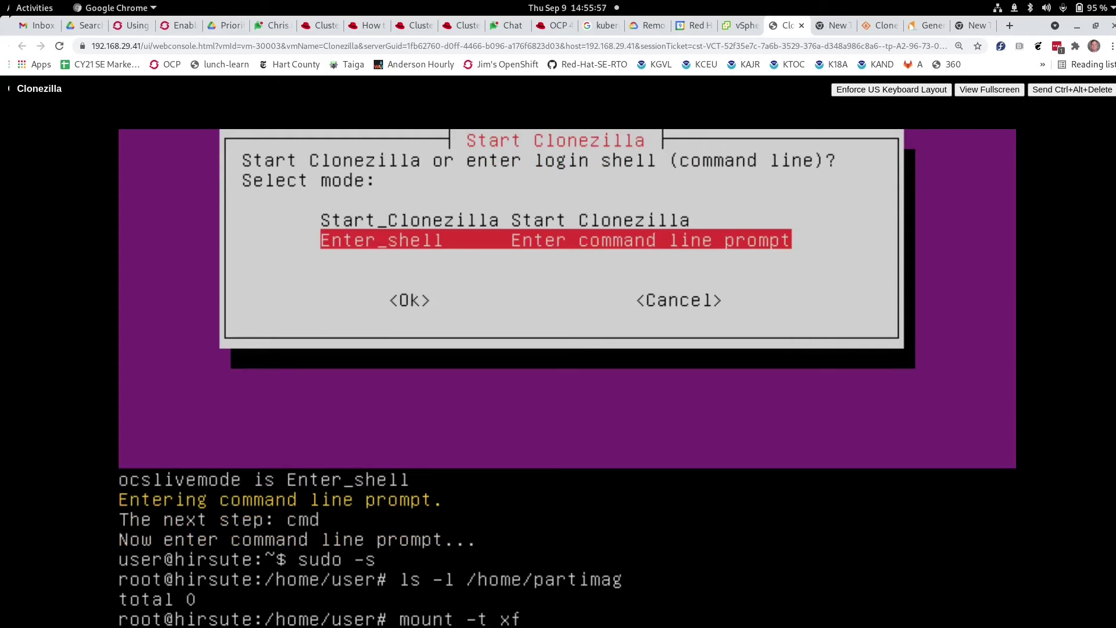
type("s /dev/sda1 /")
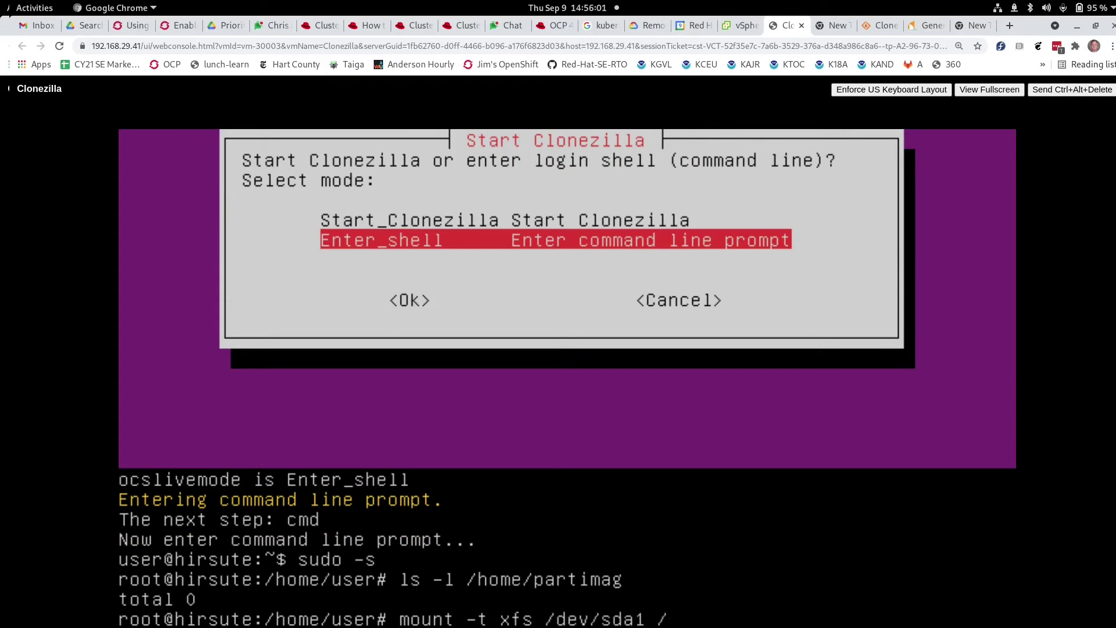
type("home/par")
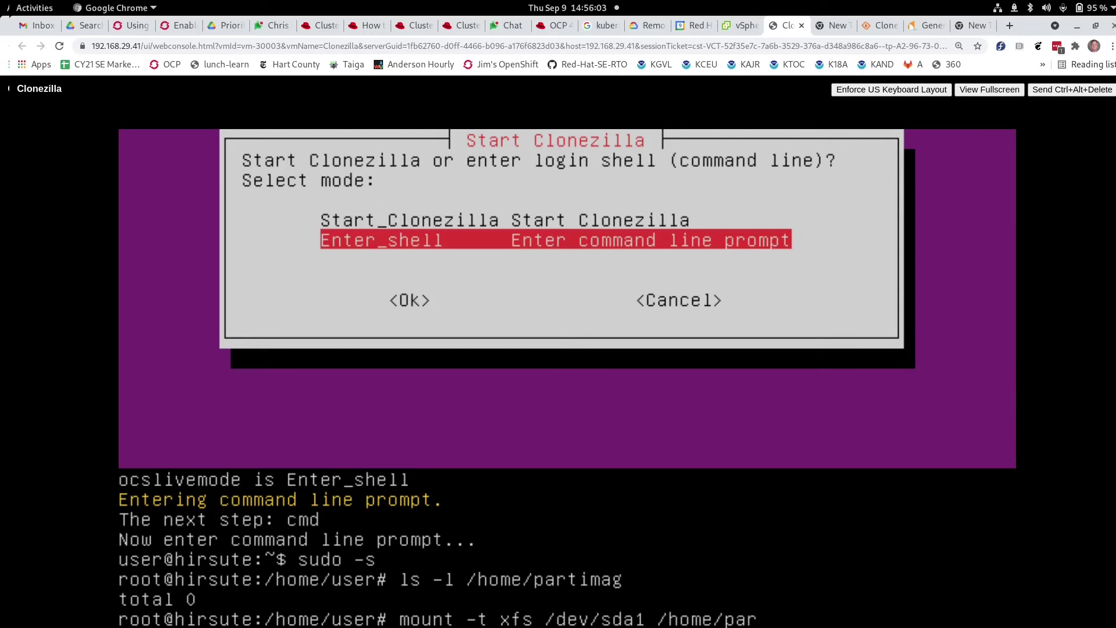
type("timag")
key("Return")
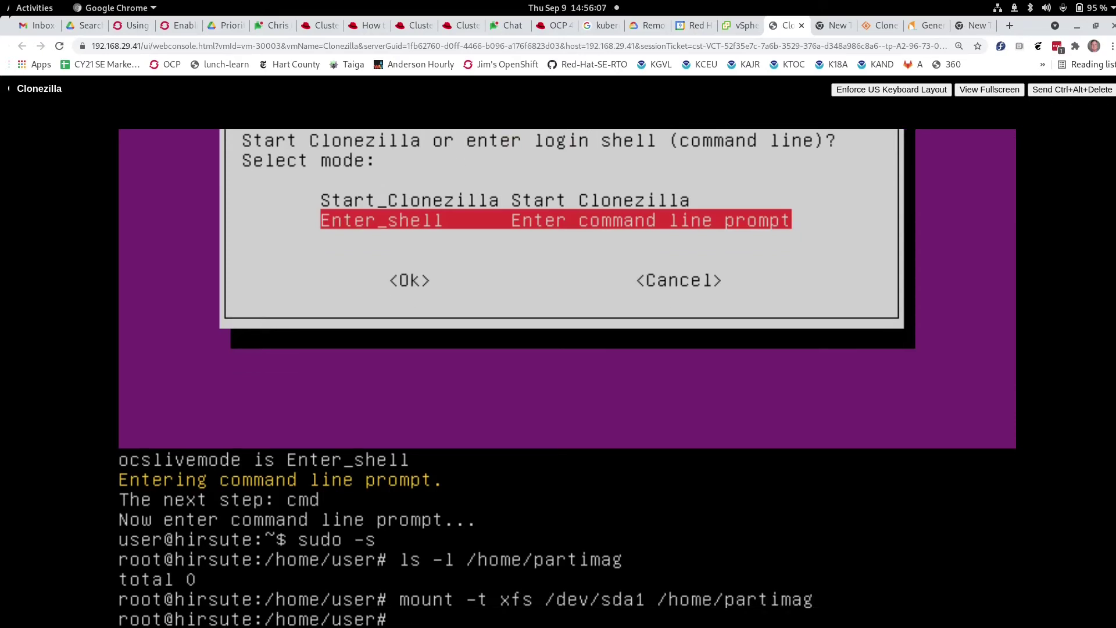
type("ls -l")
key("BackSpace")
key("BackSpace")
key("BackSpace")
key("BackSpace")
key("BackSpace")
type("mount")
key("Return")
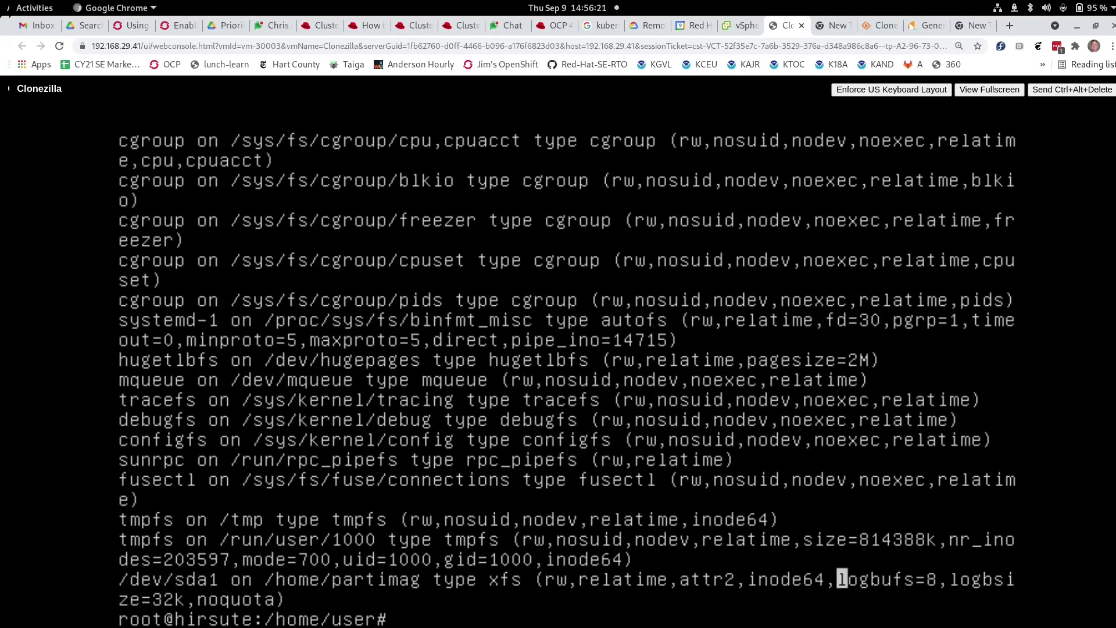
Exit both shells to return to the Clonezilla start-mode prompt.
type("exit")
key("Return")
type("exit")
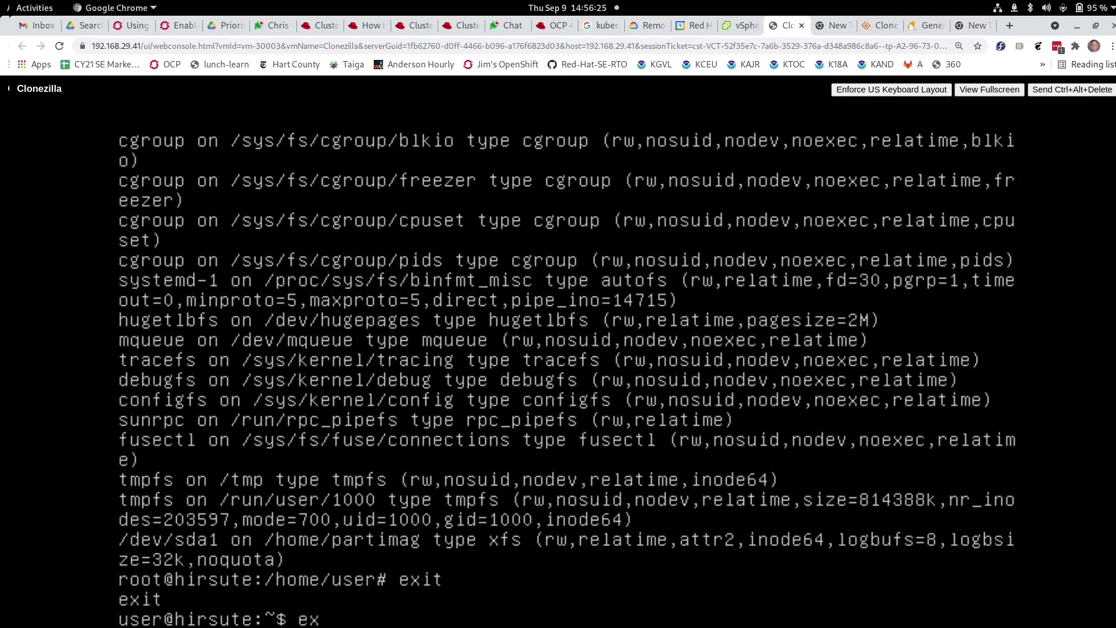
key("Return")
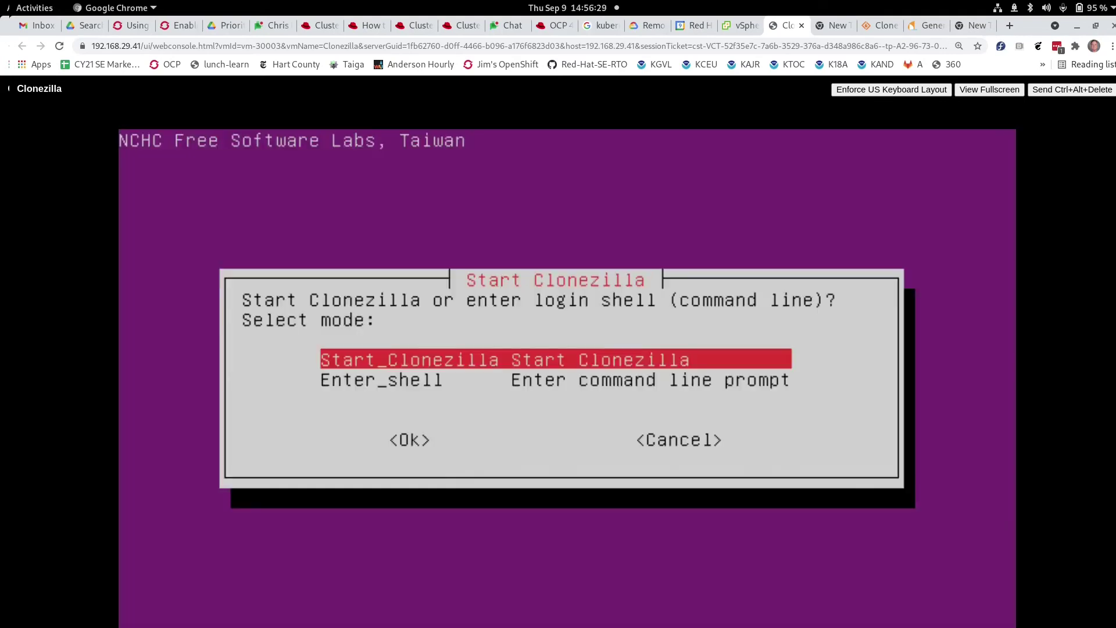
Start Clonezilla and choose device-image mode.
key("Return")
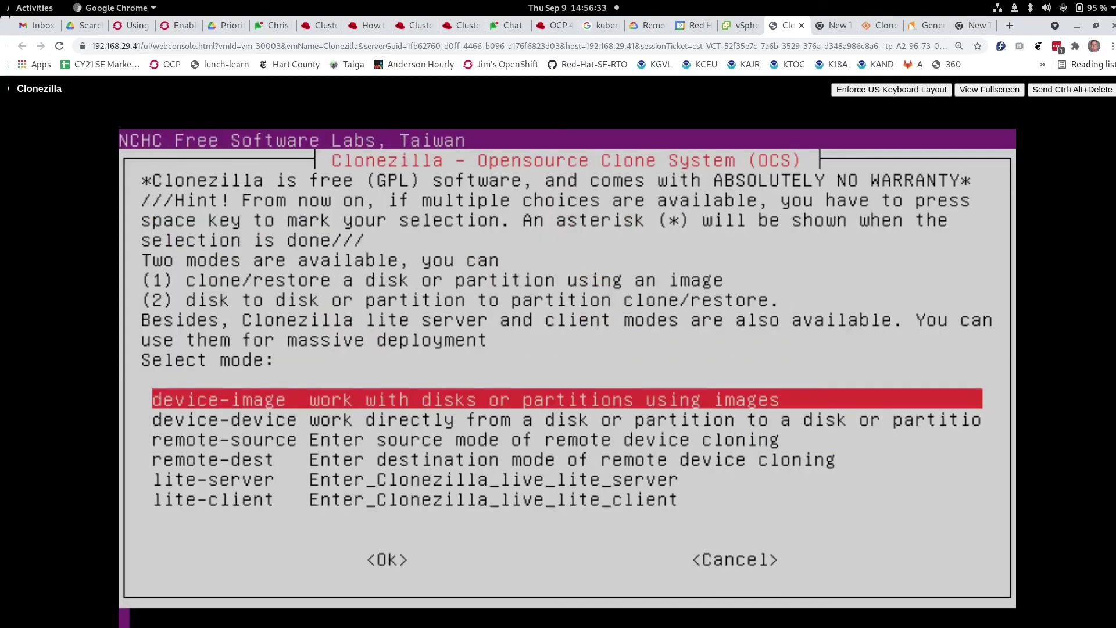
key("Down")
key("Down")
key("Down")
key("Down")
key("Down")
key("Up")
key("Up")
key("Up")
key("Up")
key("Up")
key("Return")
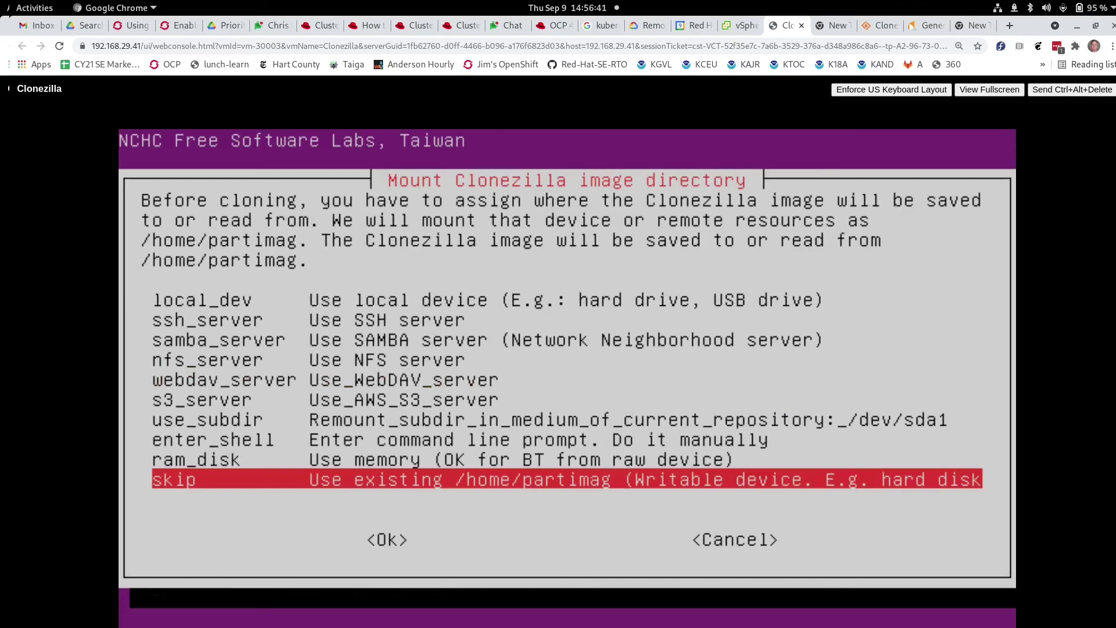
Skip mounting to keep the existing /home/partimag as the image repository and continue.
key("Up")
key("Up")
key("Up")
key("Up")
key("Up")
key("Up")
key("Up")
key("Up")
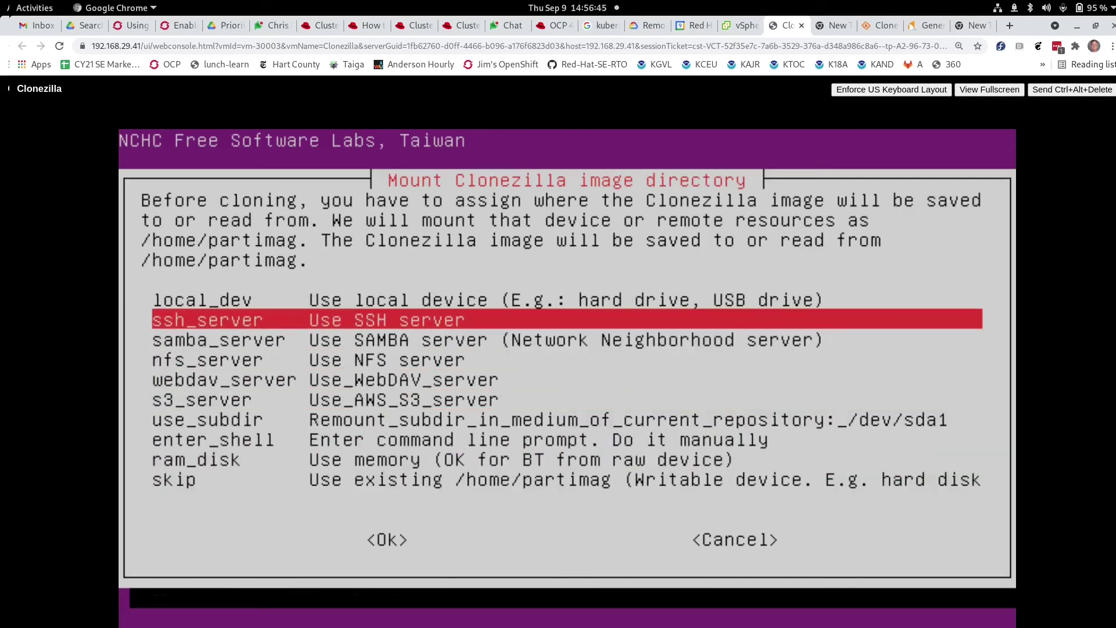
key("Down")
key("Down")
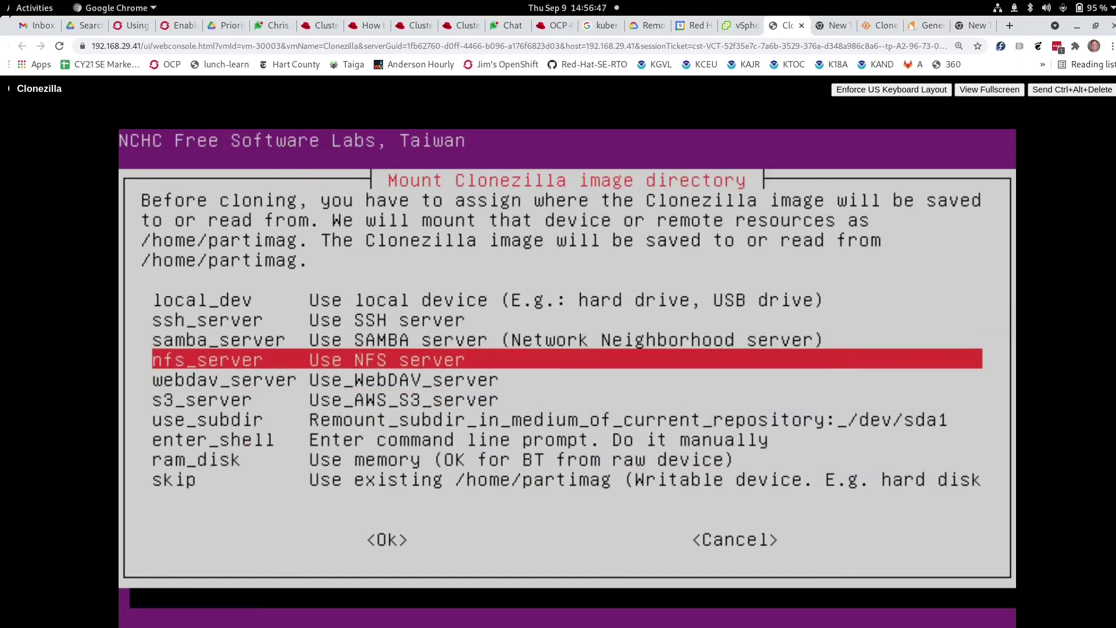
key("Down")
key("Down")
key("Down")
key("Down")
key("Down")
key("Down")
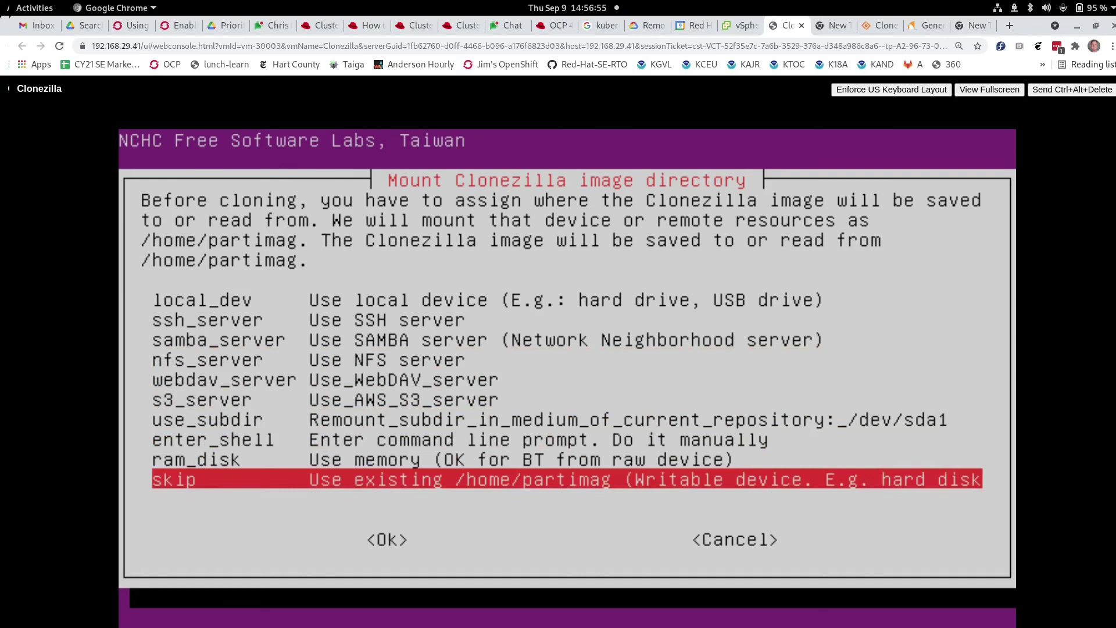
key("Return")
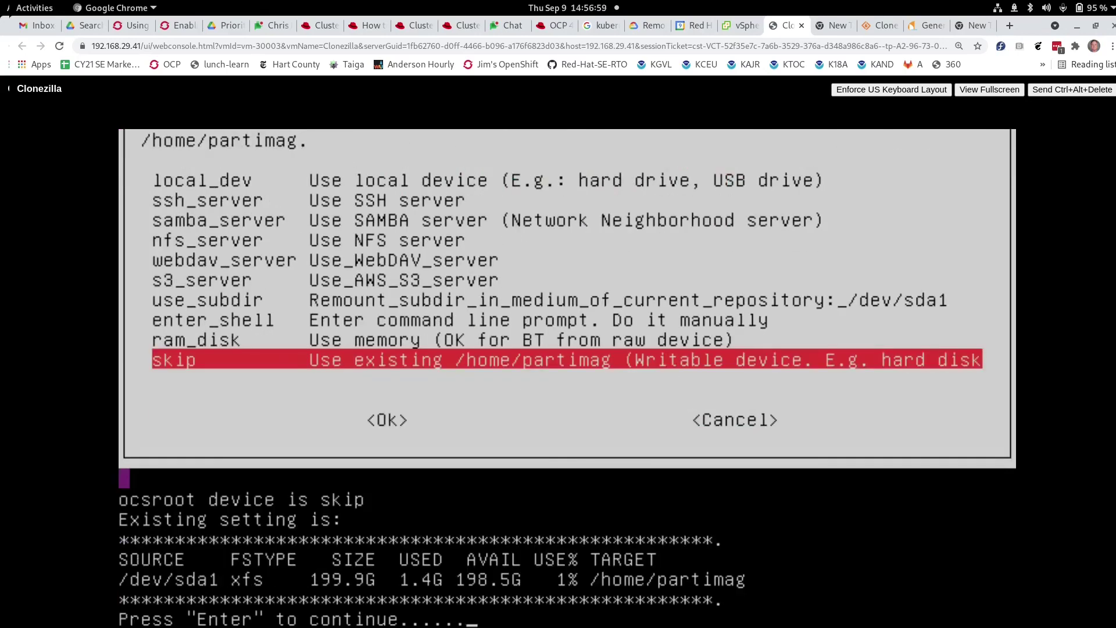
key("Return")
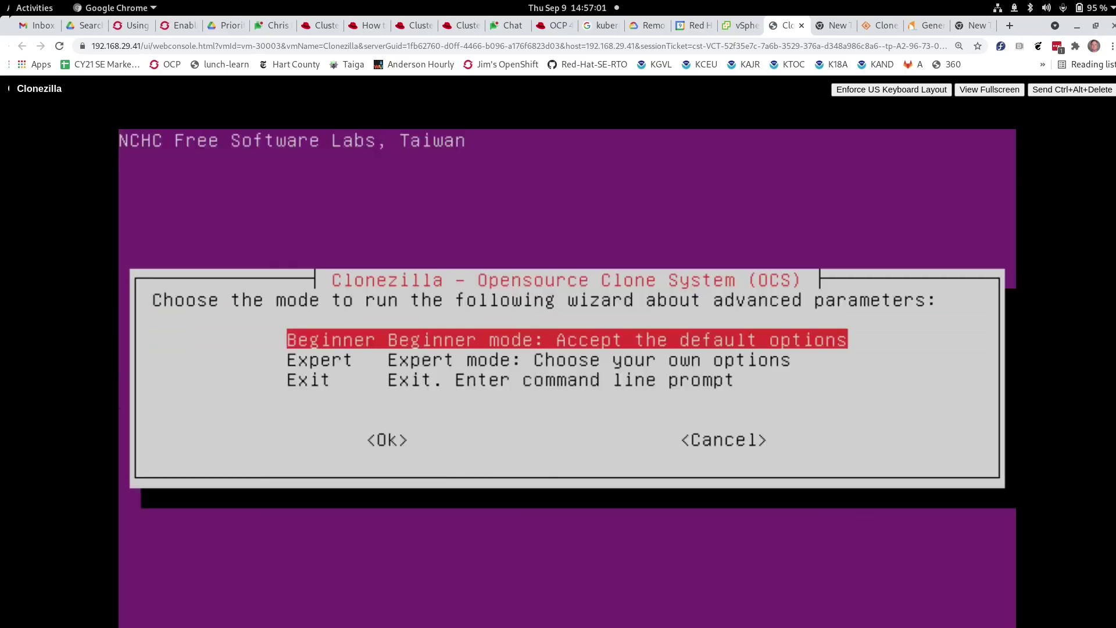